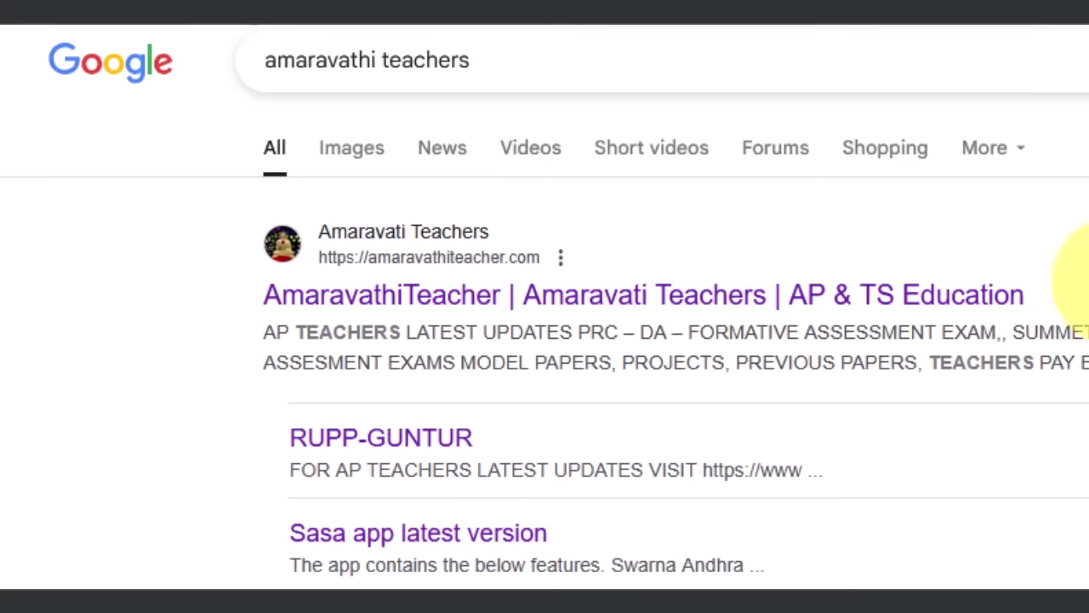
Open the amaravathiteacher.com site from the search results and follow its U DISE login links to the Student Module login.
left_click(439, 257)
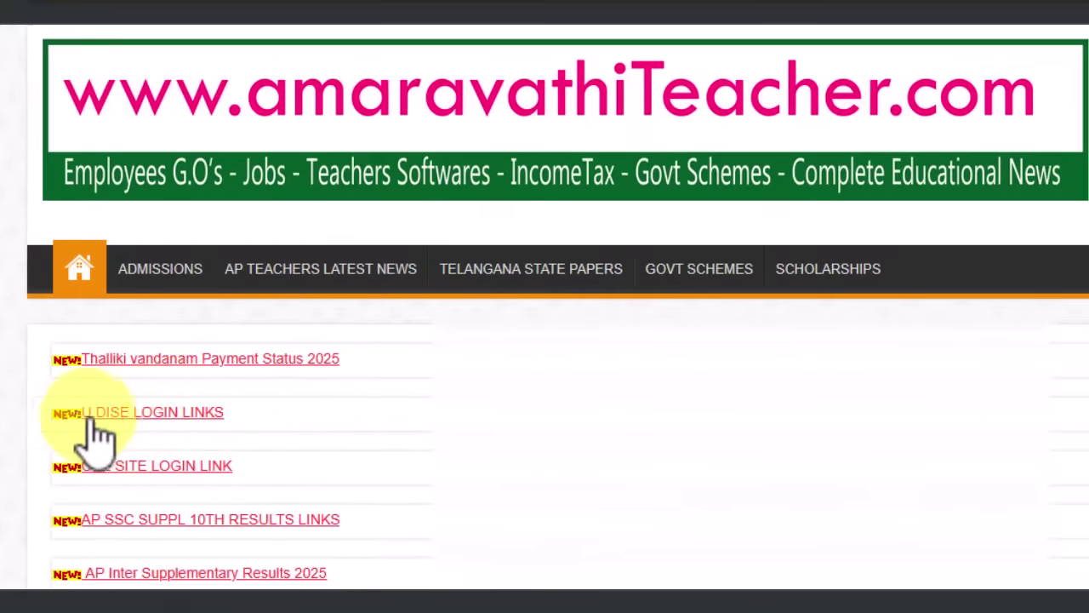
left_click(194, 416)
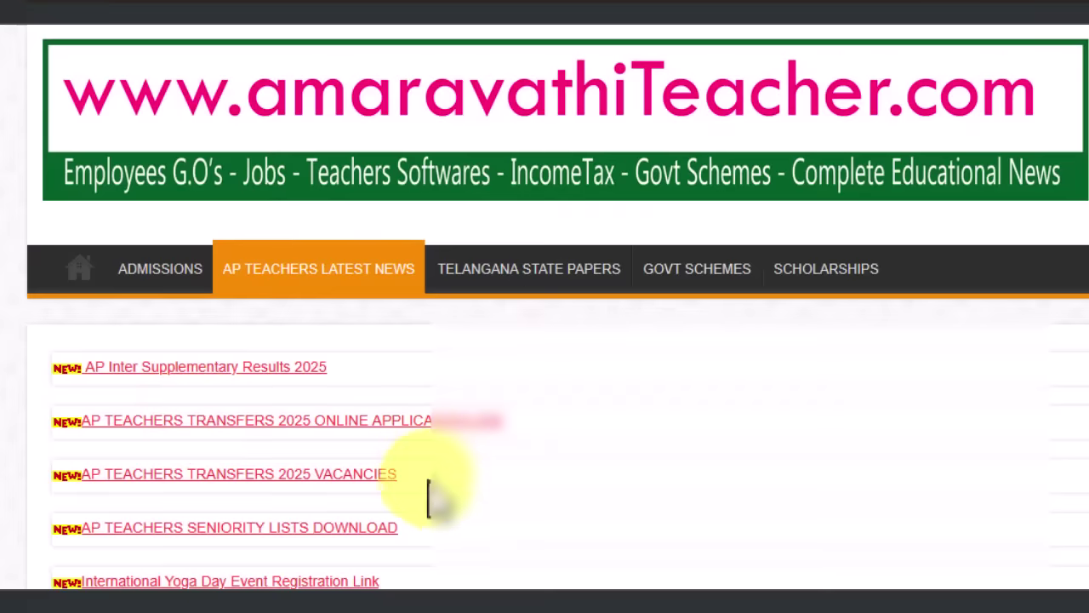
scroll(426, 498, "down", 10)
scroll(324, 423, "down", 10)
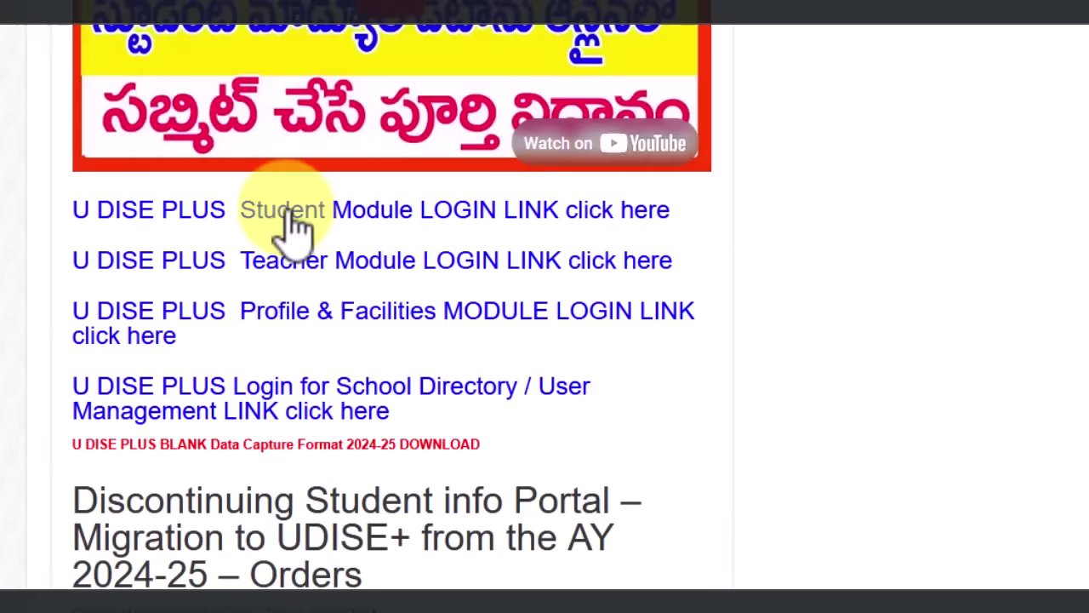
left_click(290, 214)
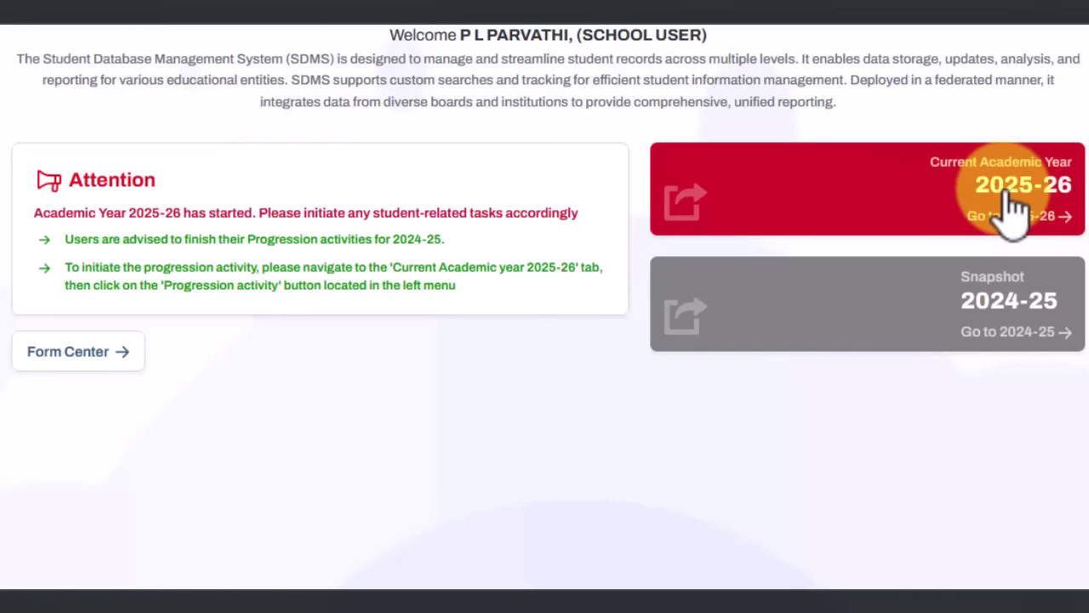
Enter the current academic year 2025-26 and open the student list of the class with 9 students in total.
left_click(1036, 214)
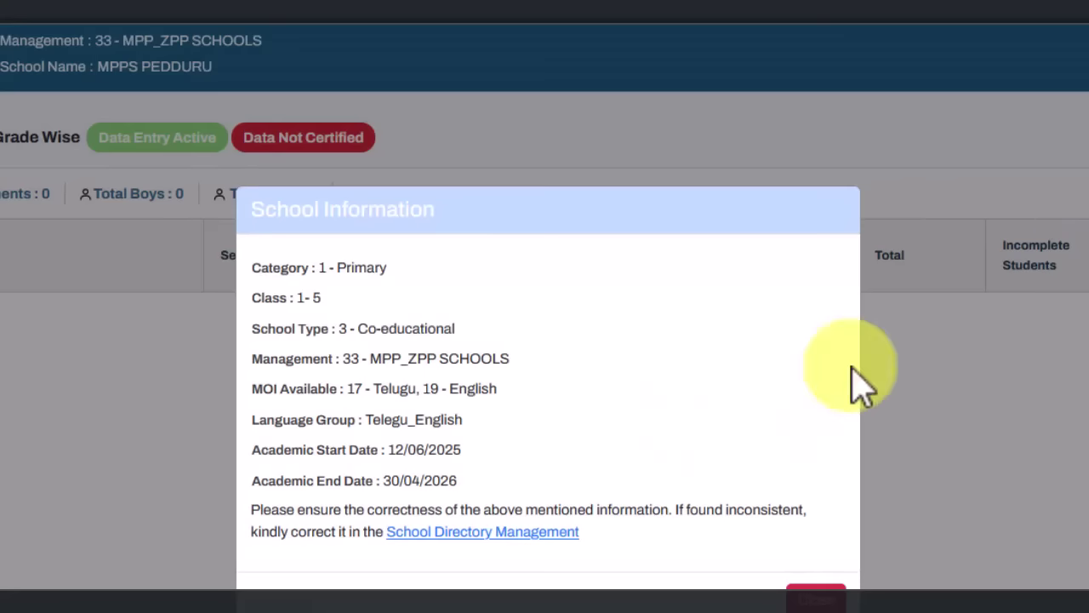
left_click(816, 594)
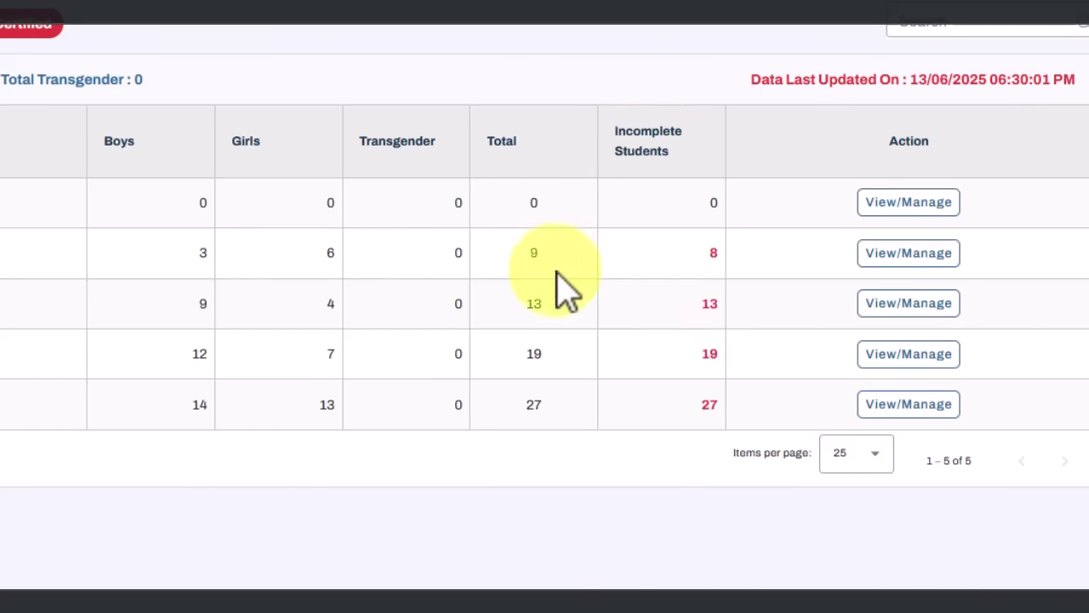
double_click(532, 252)
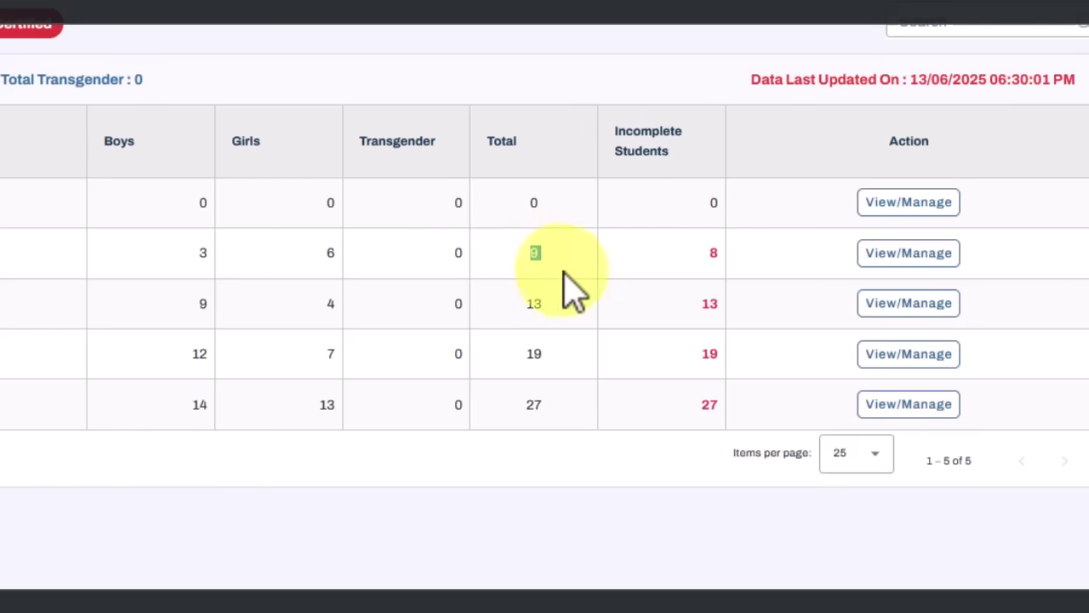
double_click(713, 253)
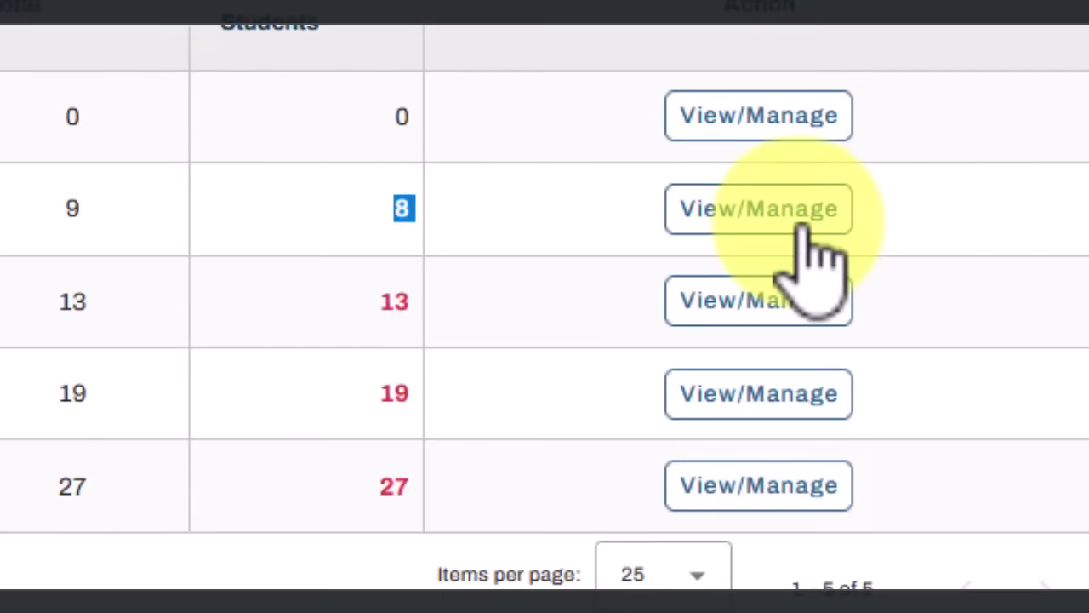
left_click(802, 223)
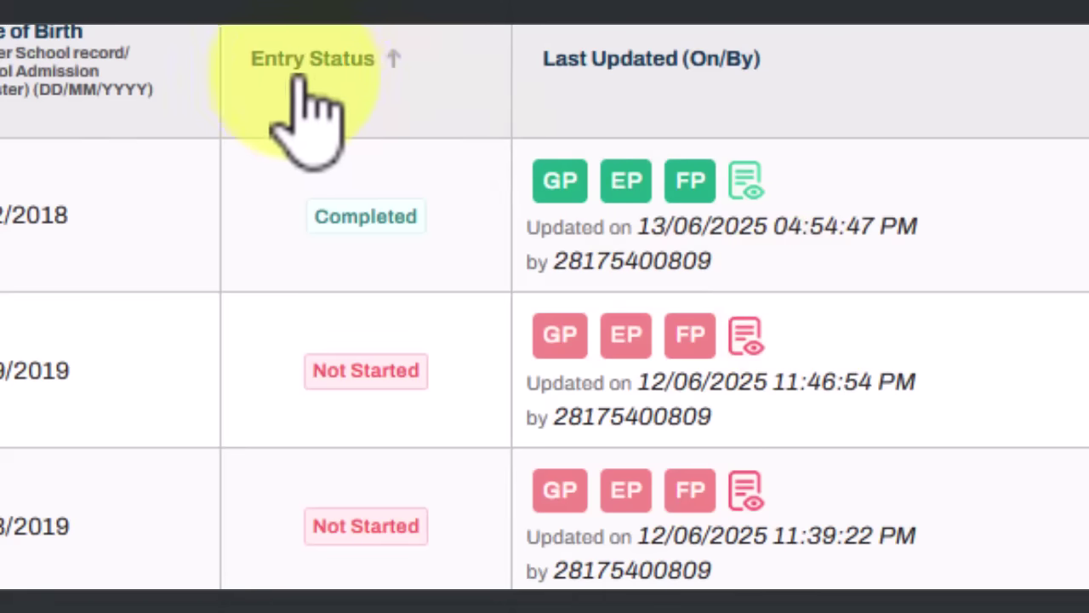
Open the general profile of the first student marked Not Started and review its fields down to Blood Group.
left_click_drag(312, 218, 411, 228)
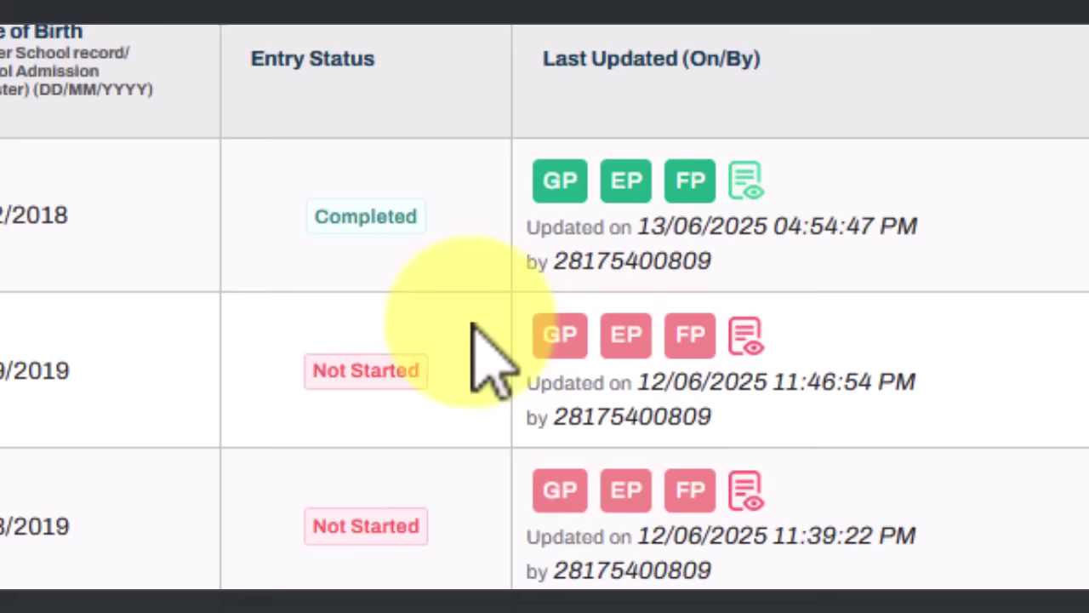
left_click(558, 340)
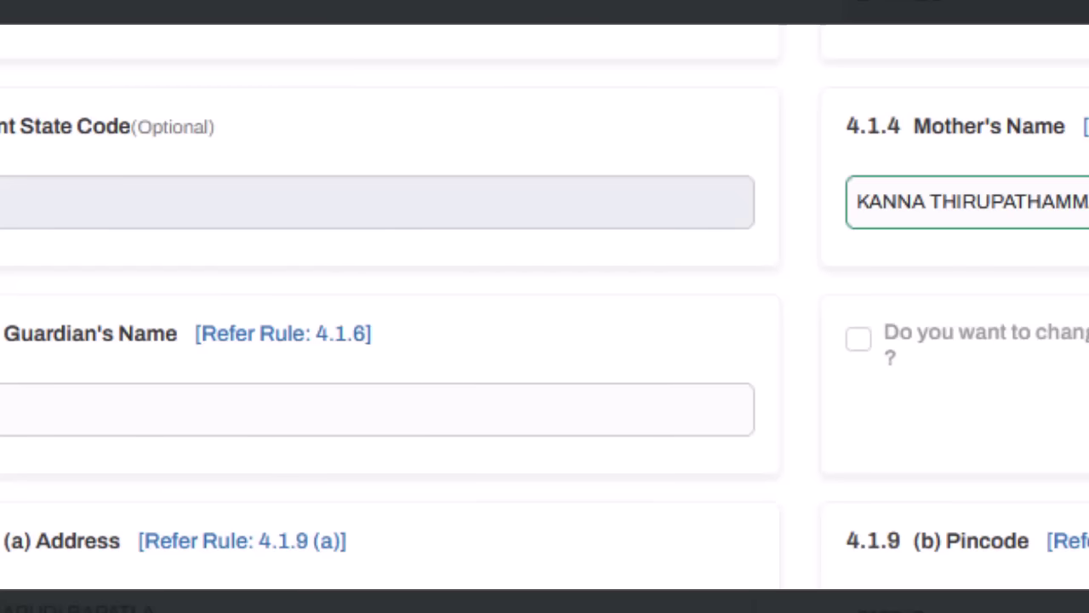
scroll(545, 306, "down", 10)
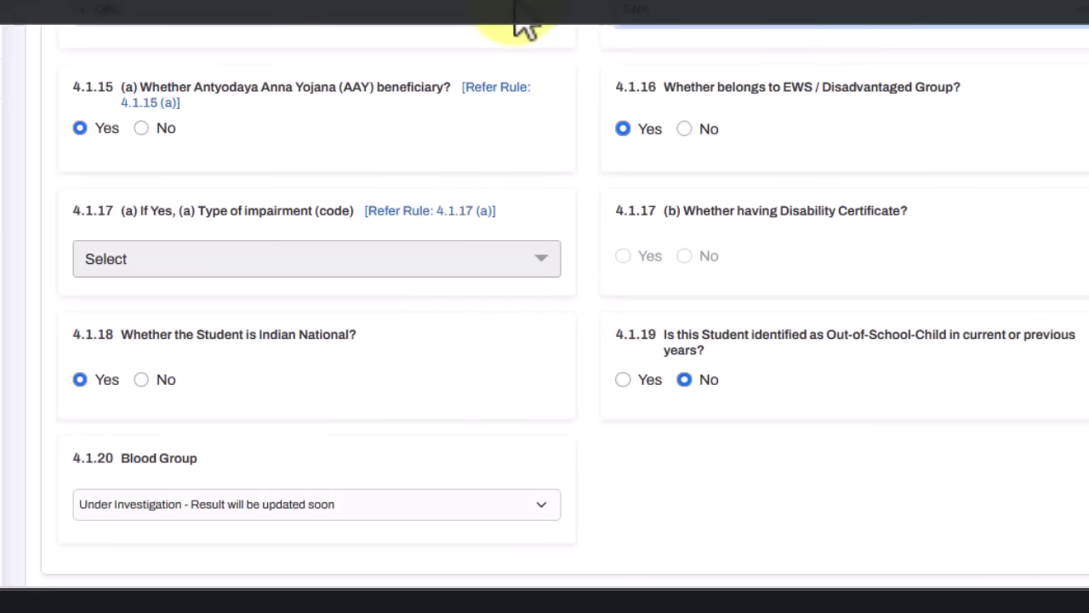
left_click(515, 12)
left_click(515, 12)
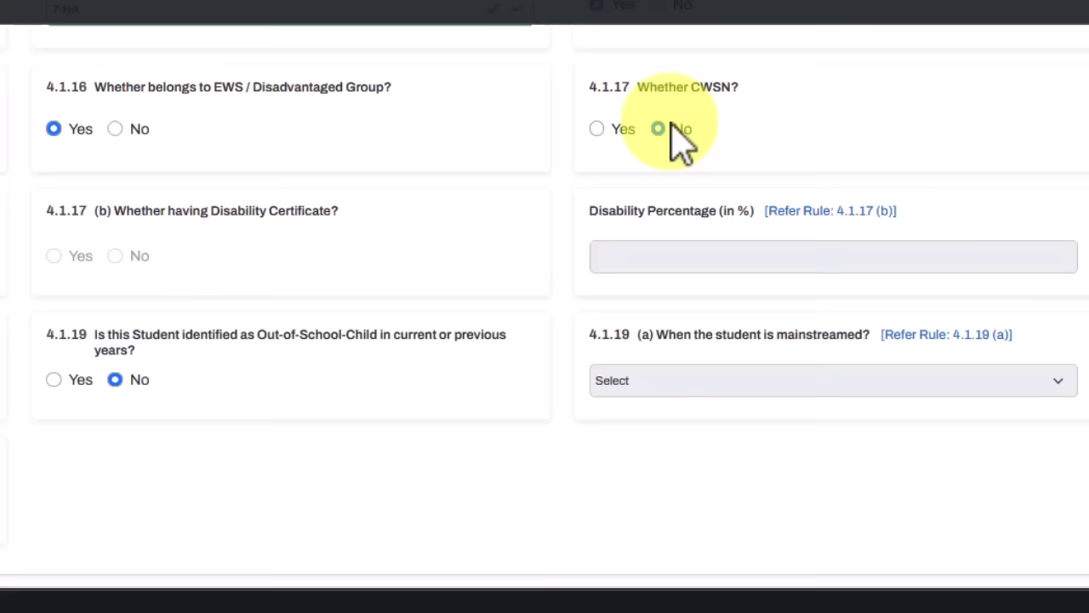
Try Yes for Whether CWSN, view the available impairment types, and set the answer back to No.
left_click(672, 128)
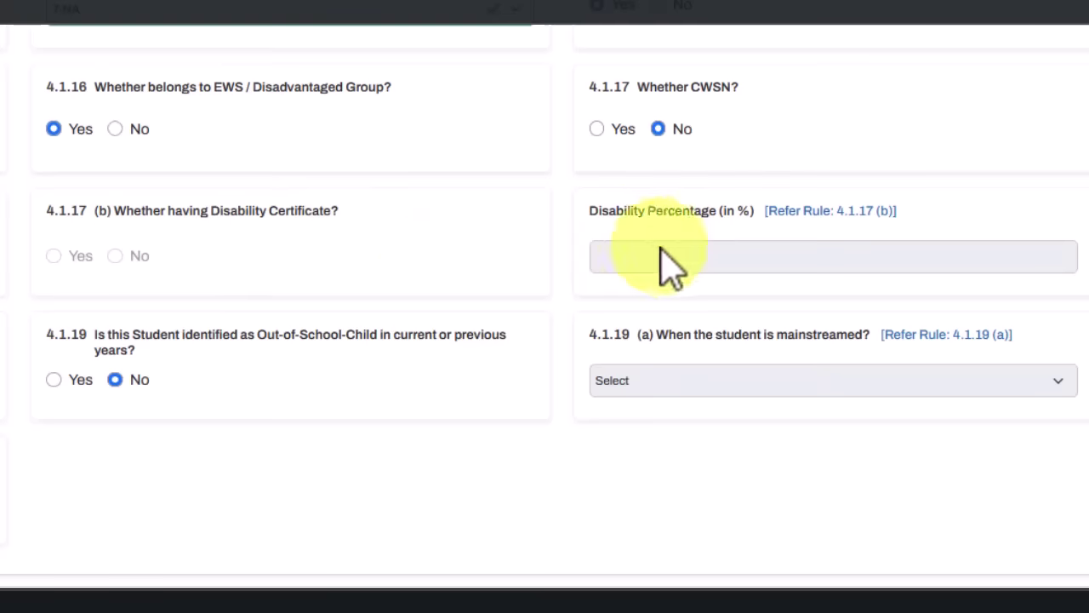
left_click(598, 129)
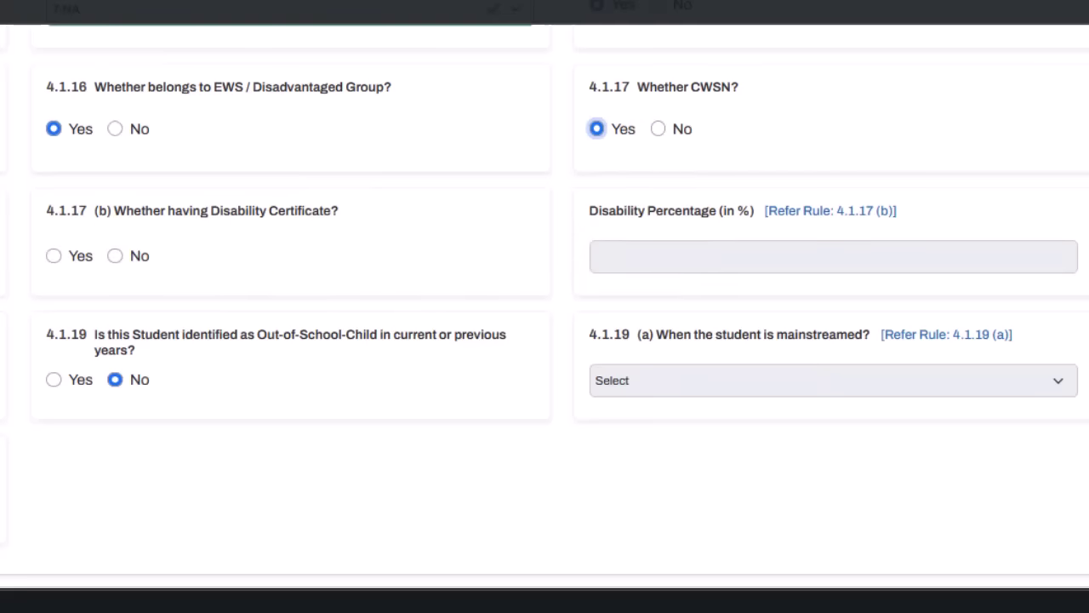
left_click(331, 258)
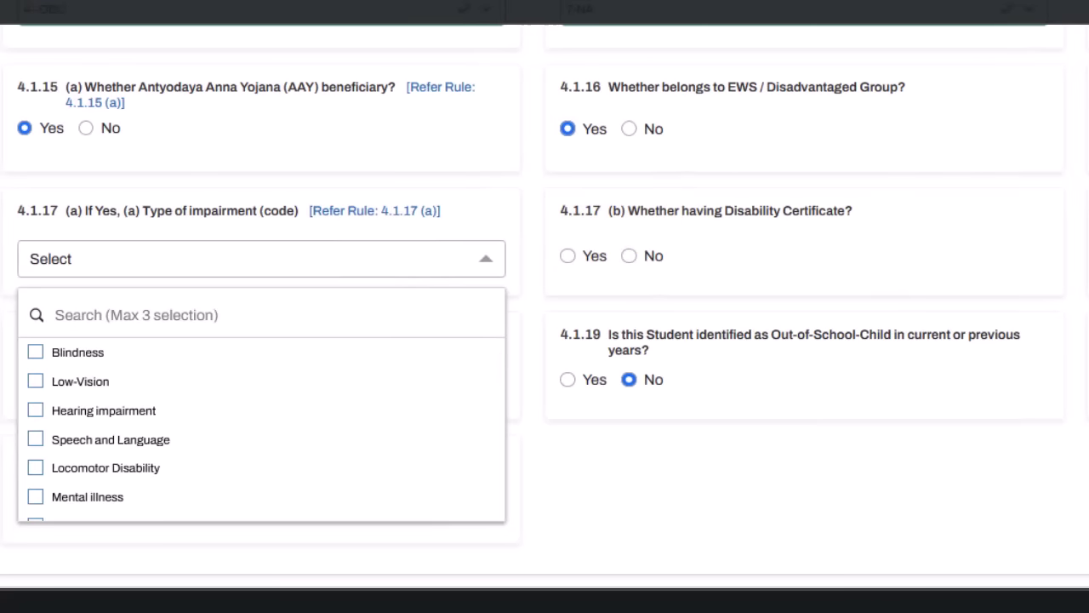
left_click(621, 99)
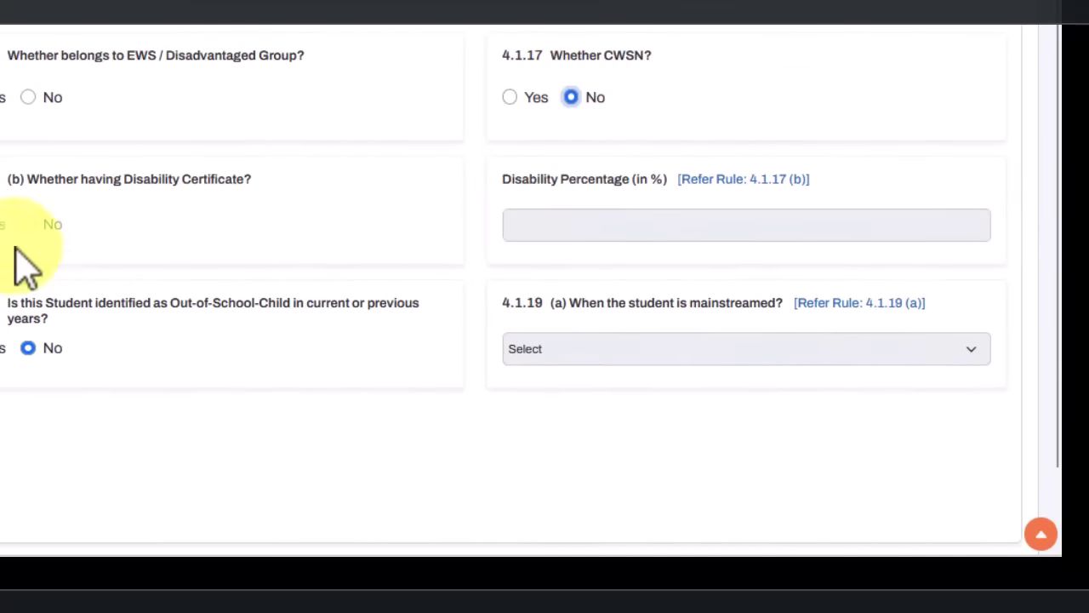
Save the general profile with blood group "Under Investigation - Result will be updated soon" and continue to the Enrolment Profile.
scroll(310, 293, "down", 1)
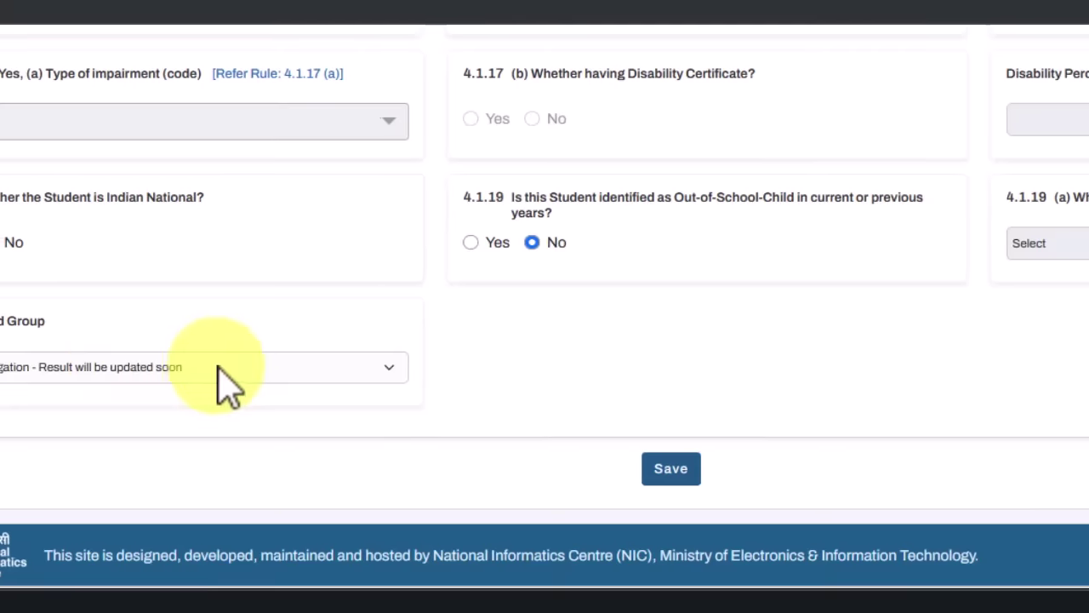
left_click(330, 366)
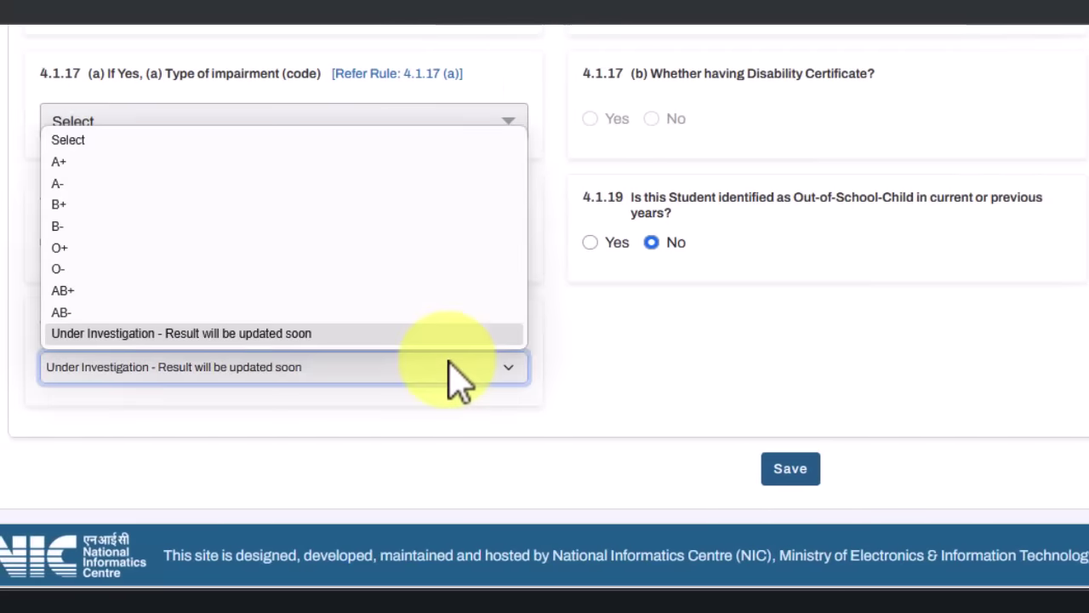
left_click(553, 430)
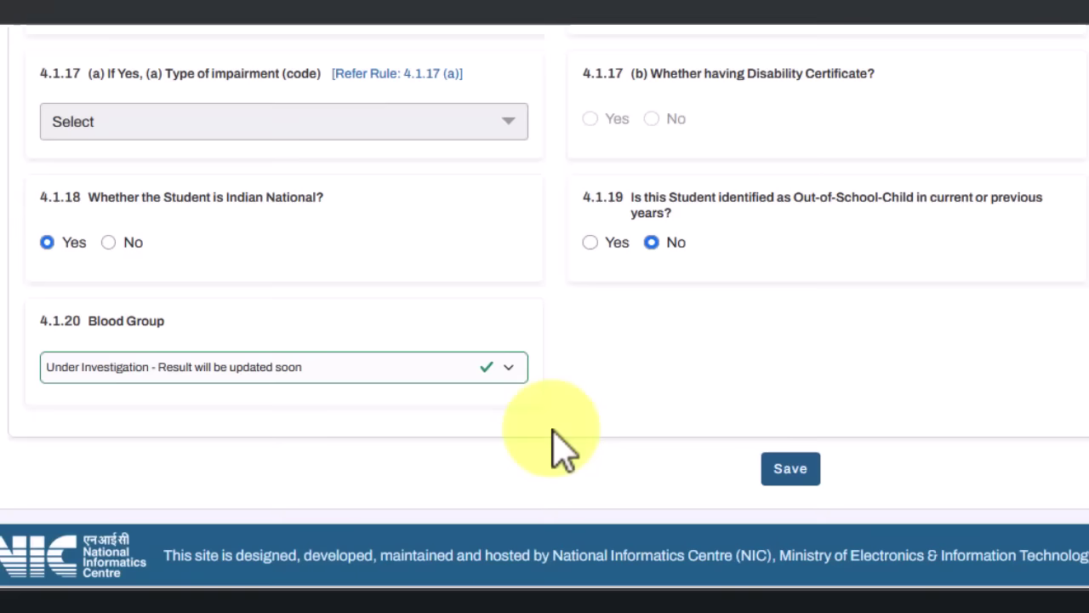
left_click(791, 468)
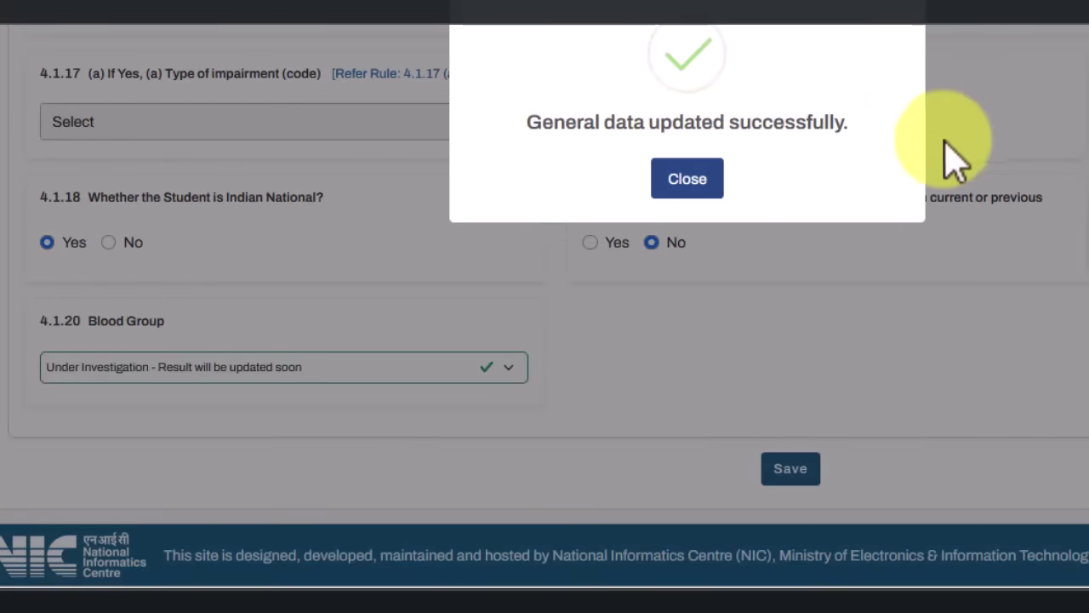
left_click(708, 182)
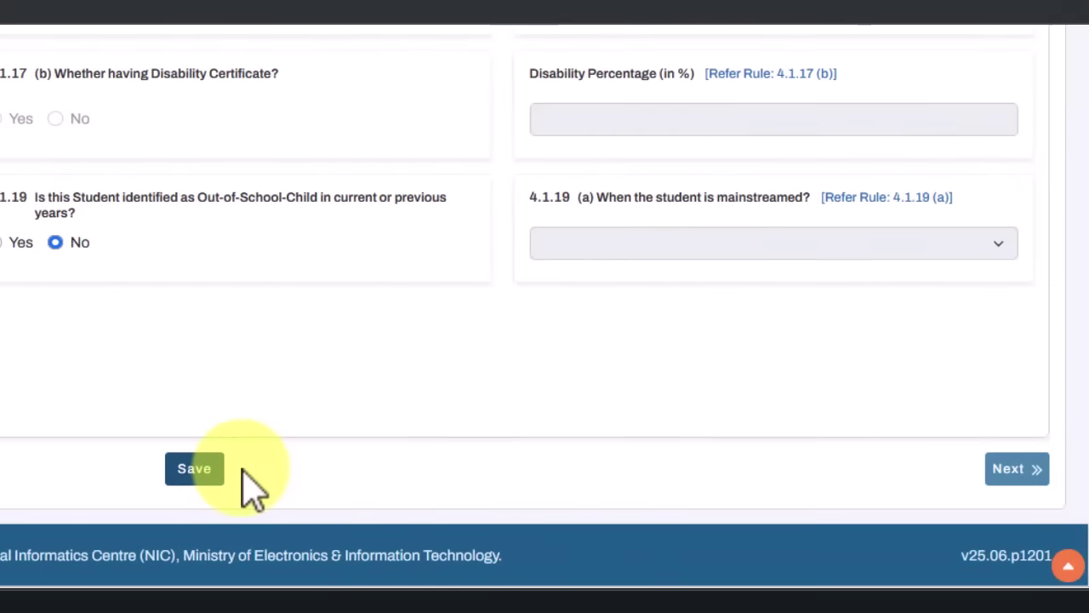
left_click(1029, 476)
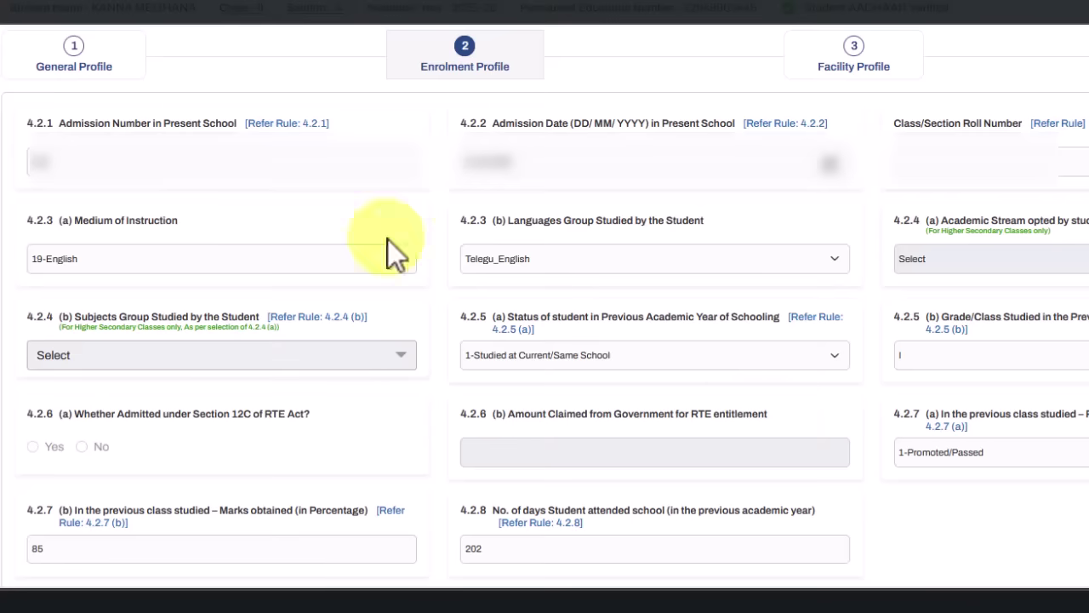
Check the admission number, admission date, roll number and medium of instruction options in the Enrolment Profile.
left_click(265, 163)
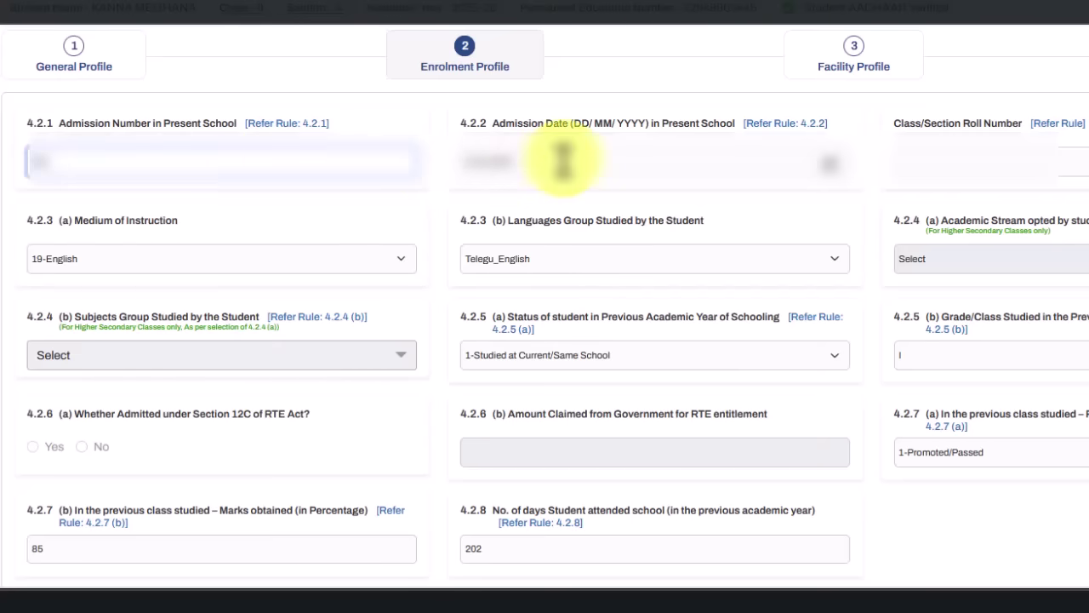
left_click(627, 150)
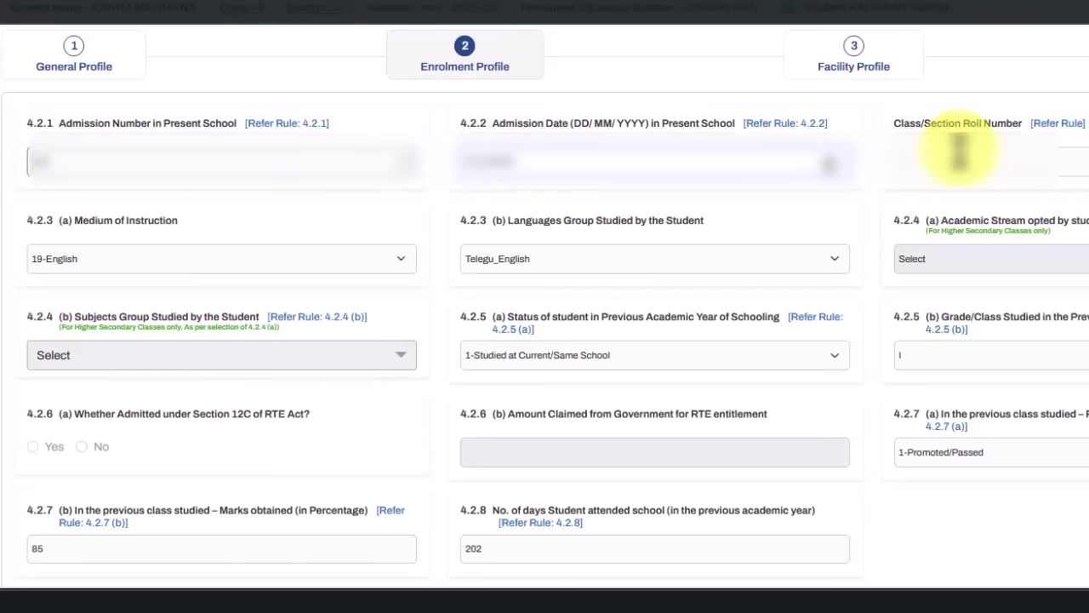
left_click(985, 157)
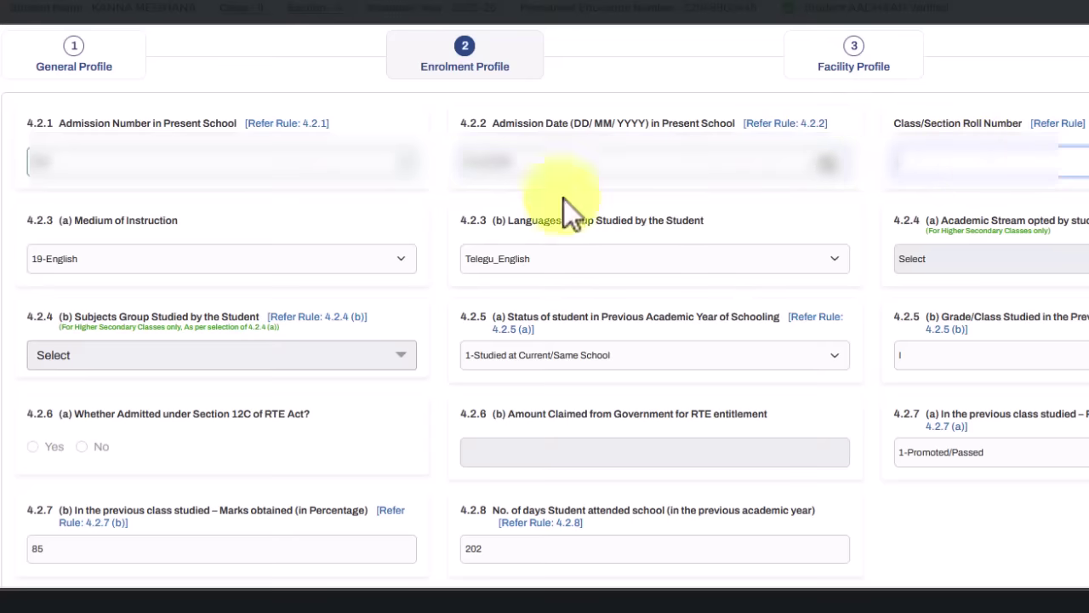
left_click(247, 259)
left_click(247, 265)
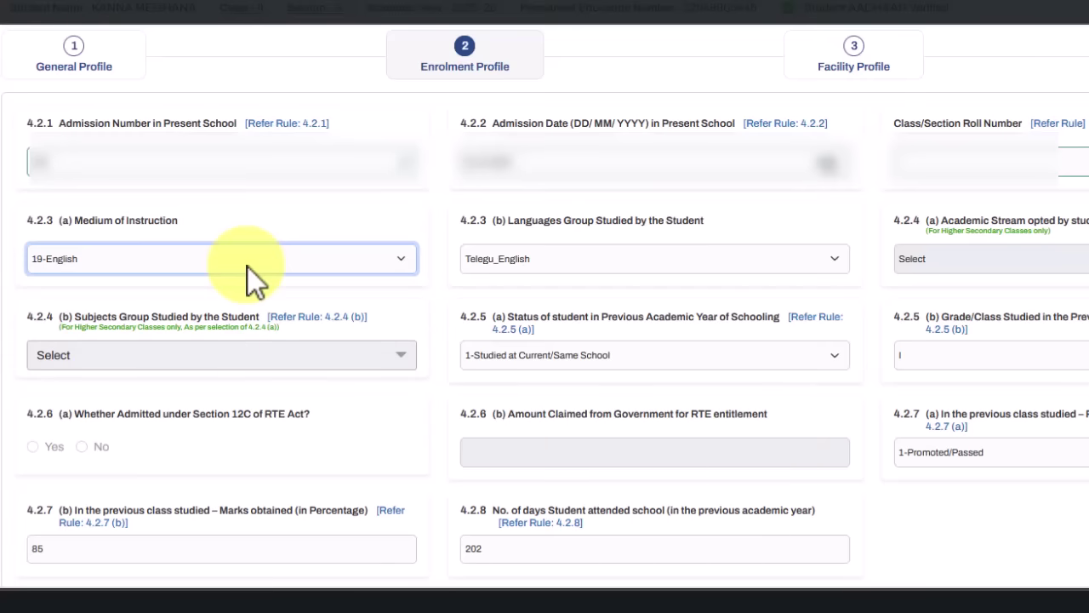
left_click(247, 265)
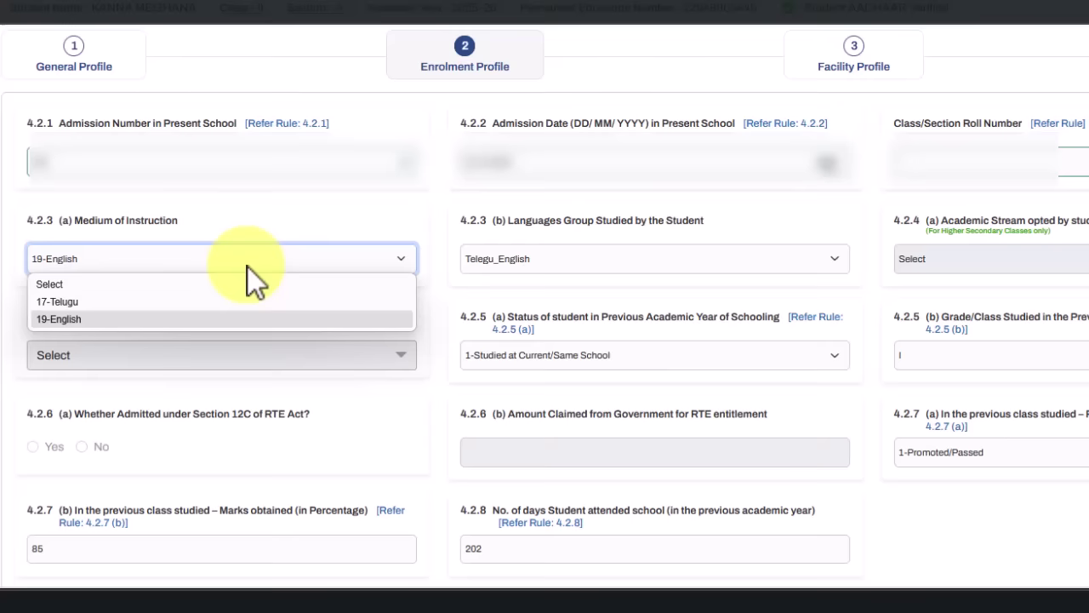
left_click(248, 267)
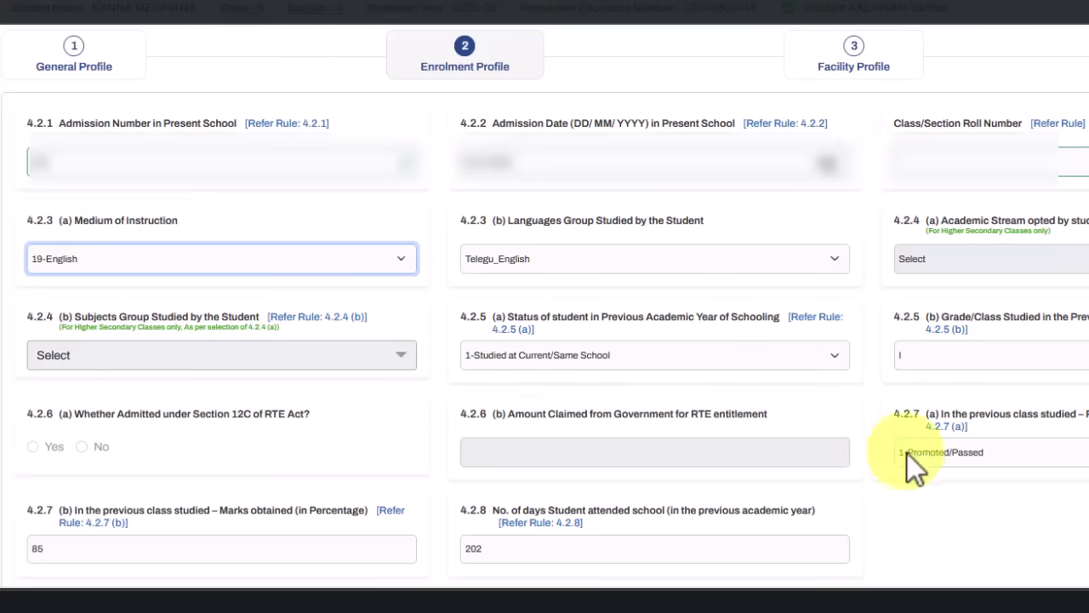
Save the enrolment data and continue to the Facility Profile.
scroll(907, 453, "down", 2)
left_click(673, 493)
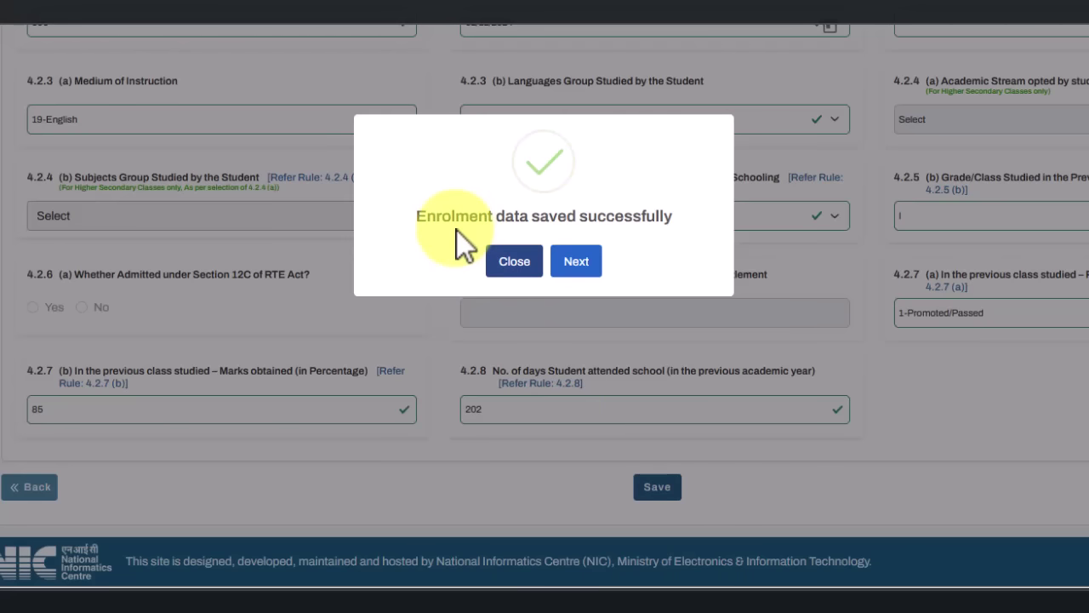
left_click(579, 263)
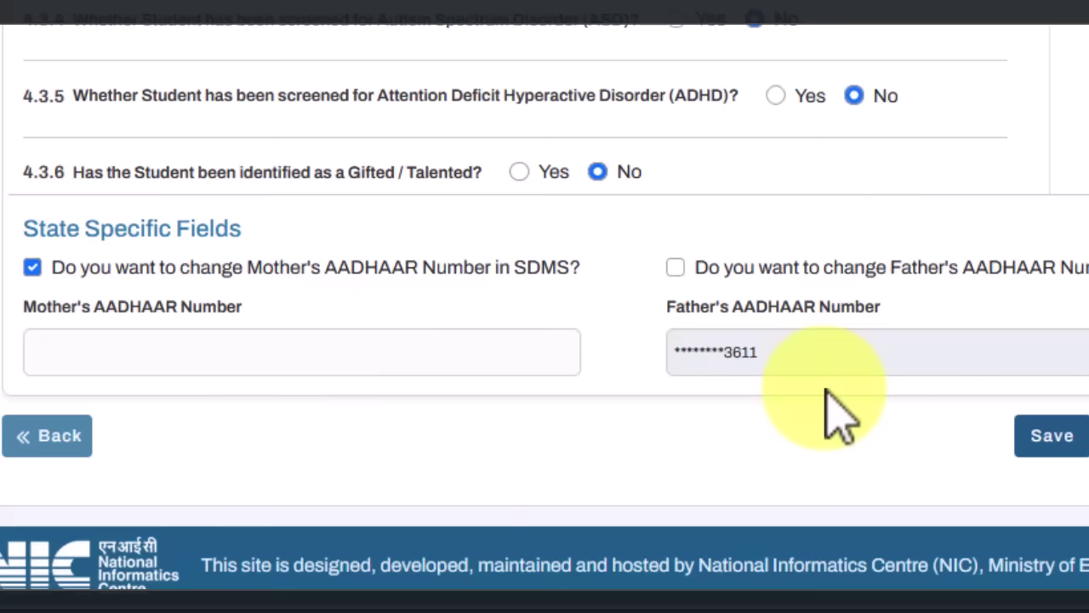
Try "3 - Between 3-5 Kms" as the distance from residence to school, and set it back to "1 - Less than 1 km".
scroll(545, 340, "up", 5)
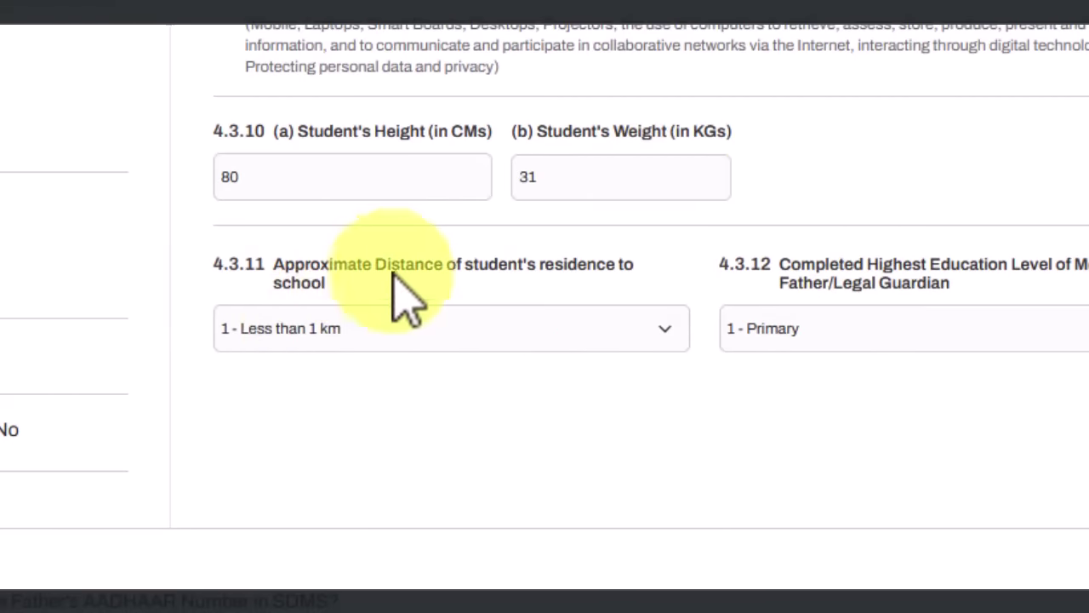
left_click(473, 330)
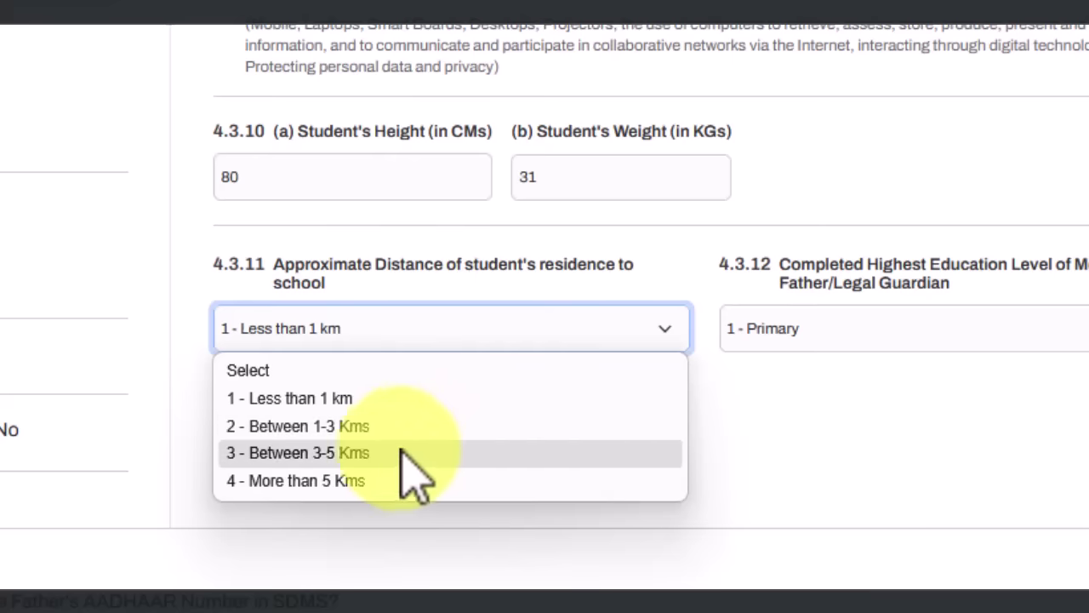
left_click(366, 453)
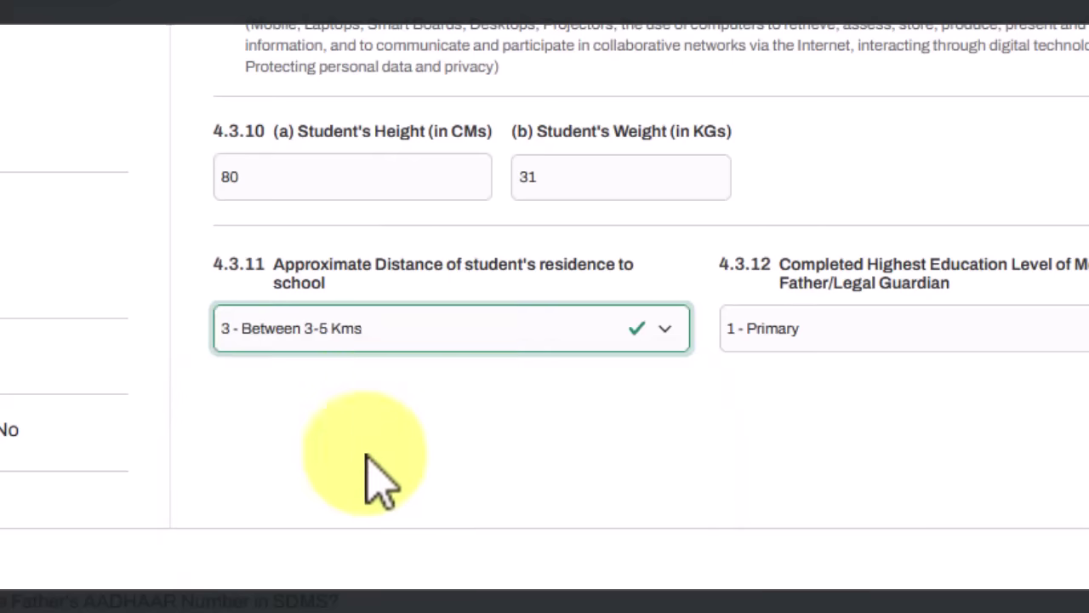
left_click(387, 340)
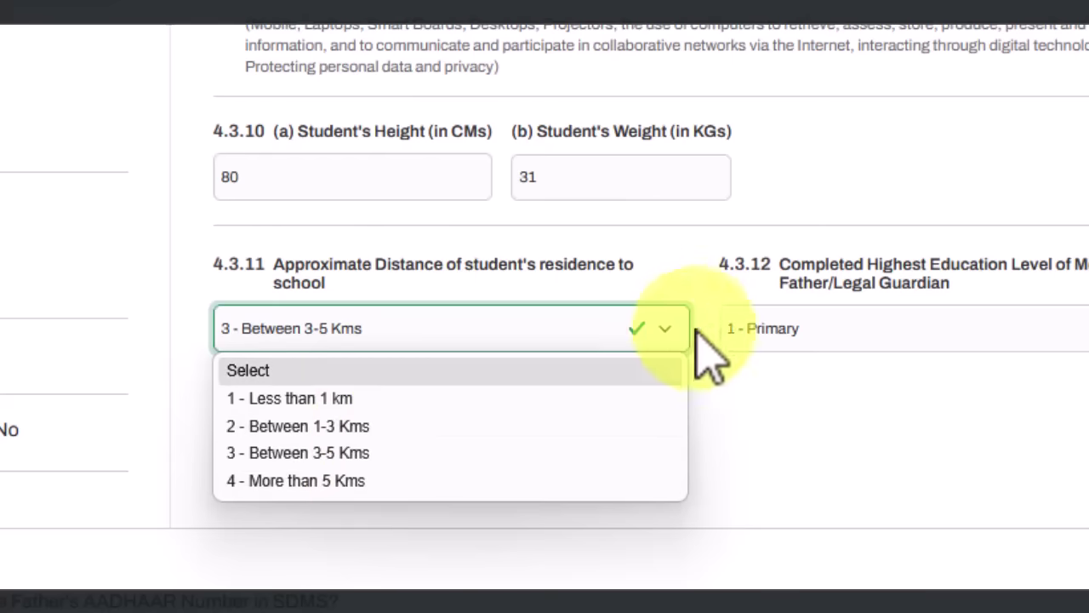
Save the Facility Profile data and continue to the student's profile preview.
left_click(1008, 568)
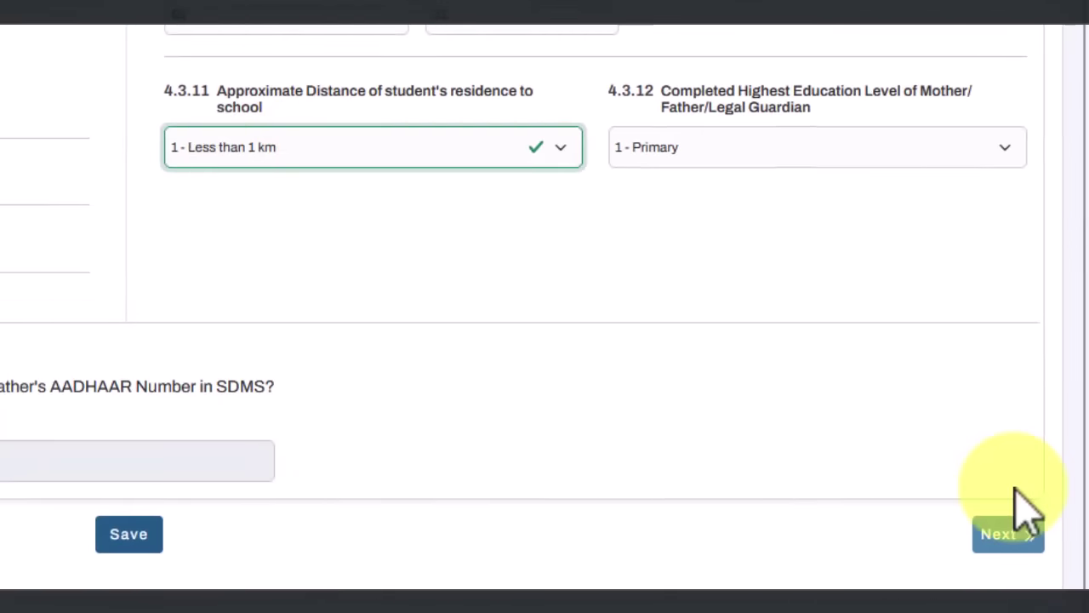
left_click(139, 536)
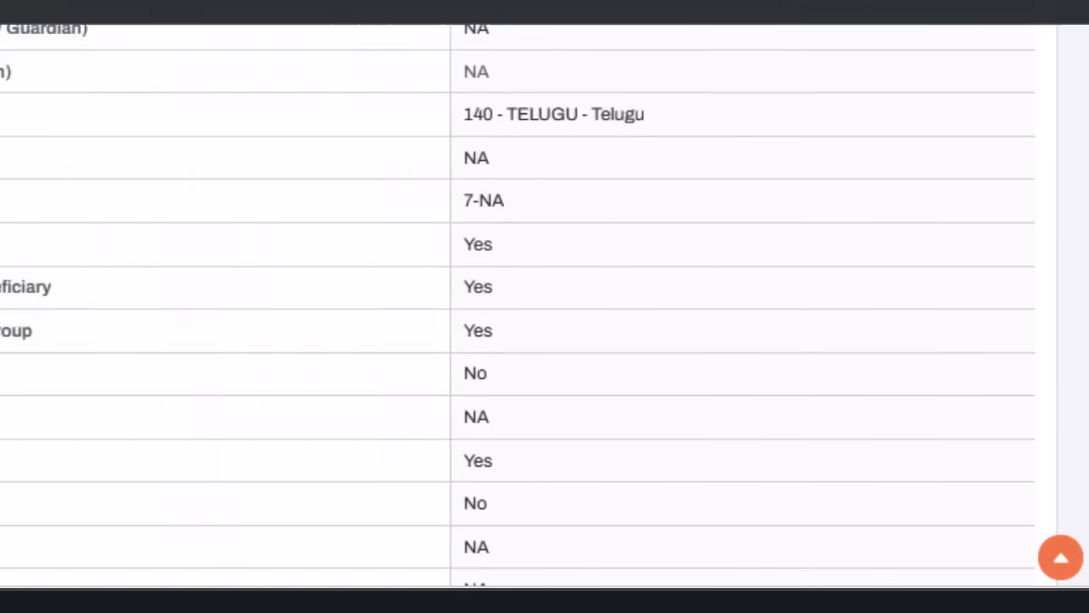
Complete the student's data from the end of the profile preview and acknowledge the completion without going to the next student.
scroll(780, 235, "down", 5)
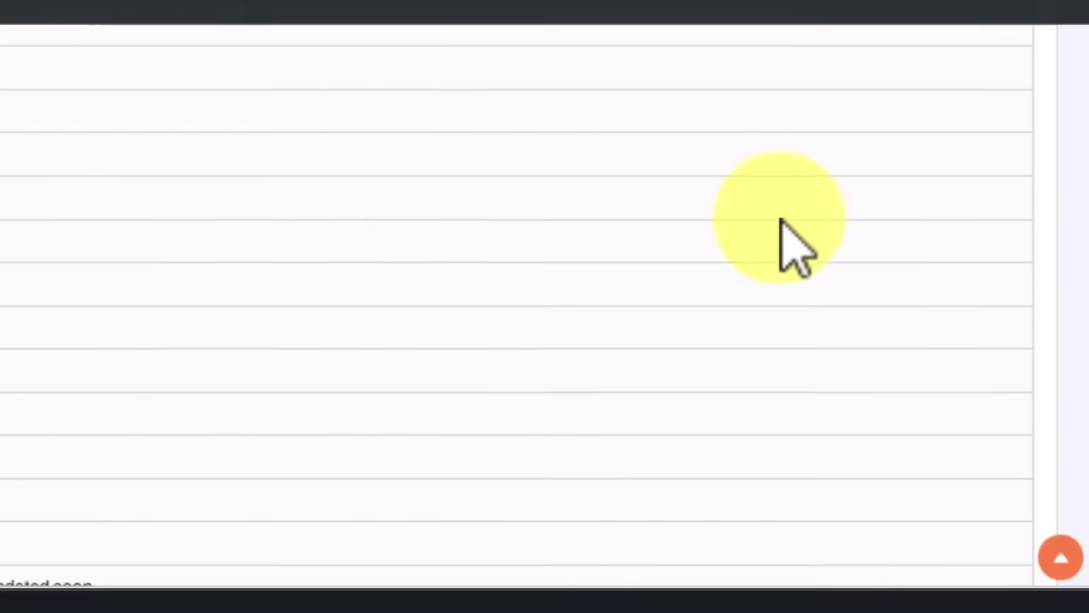
scroll(783, 256, "down", 5)
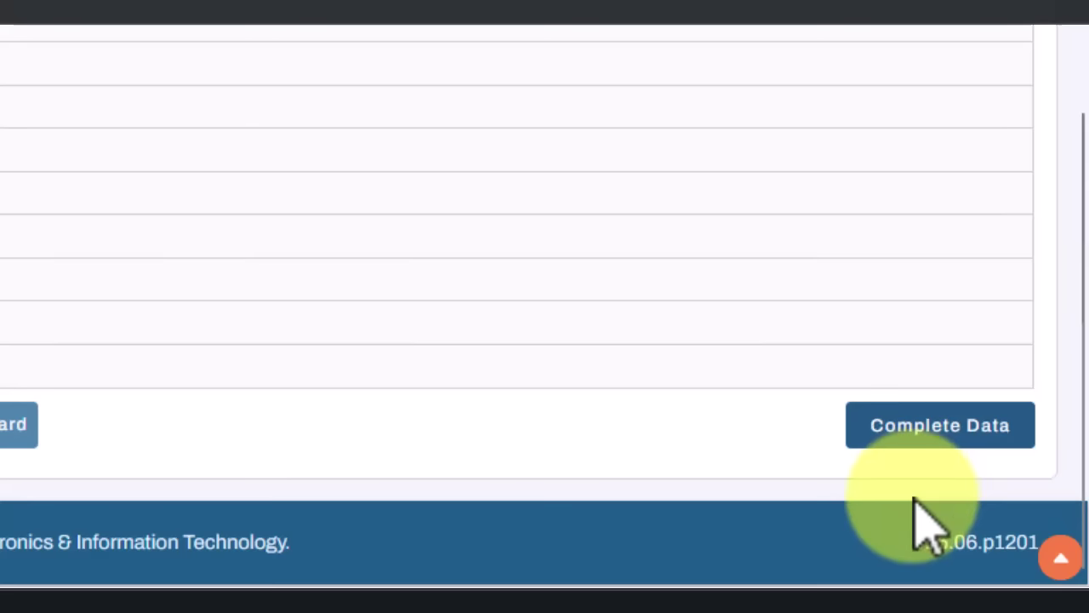
left_click(923, 438)
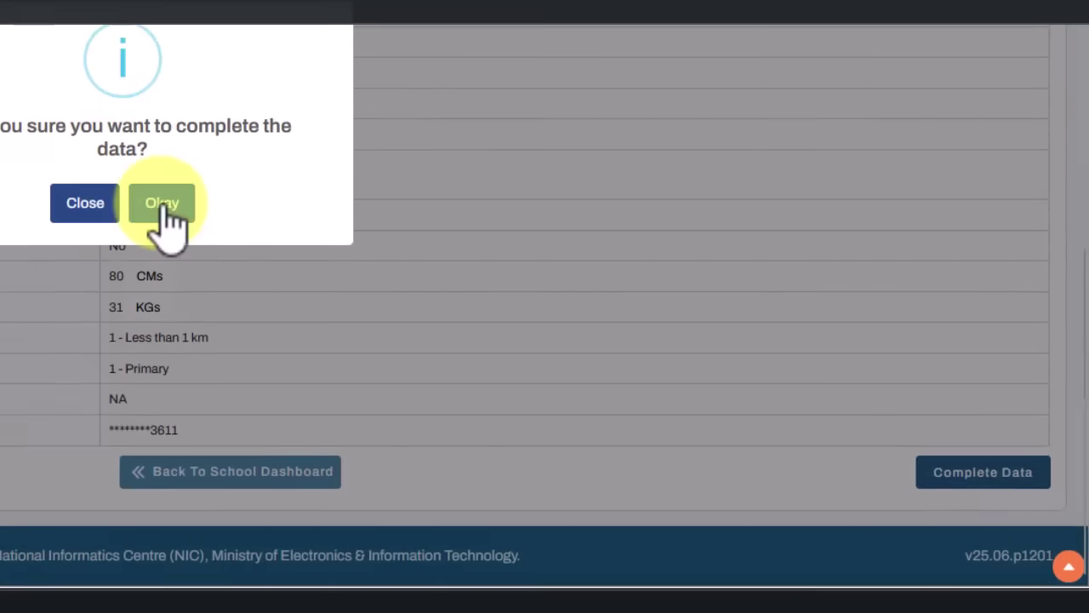
left_click(180, 213)
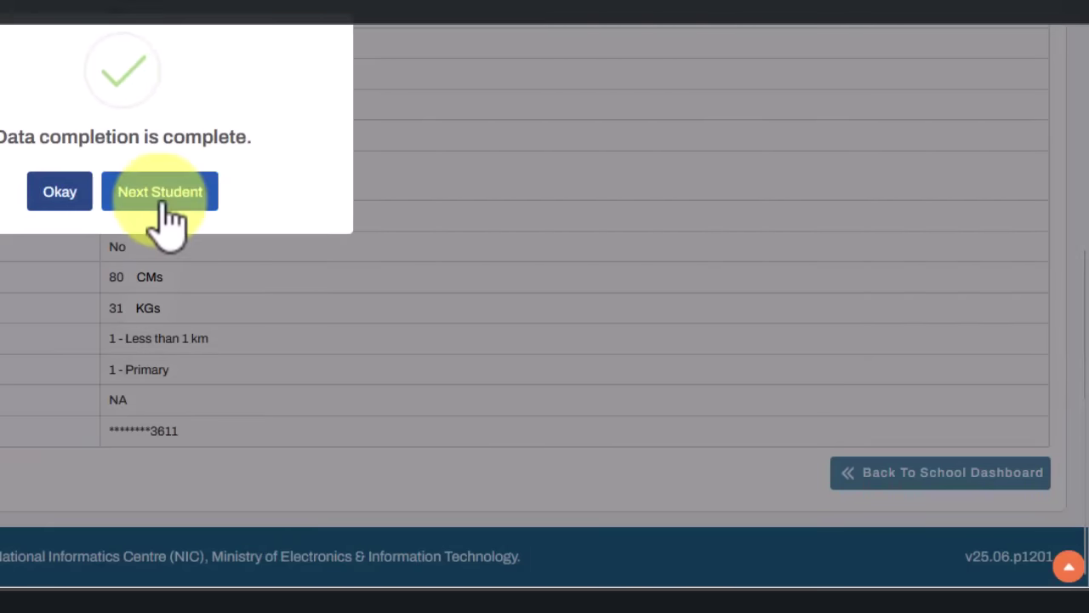
left_click_drag(17, 136, 267, 160)
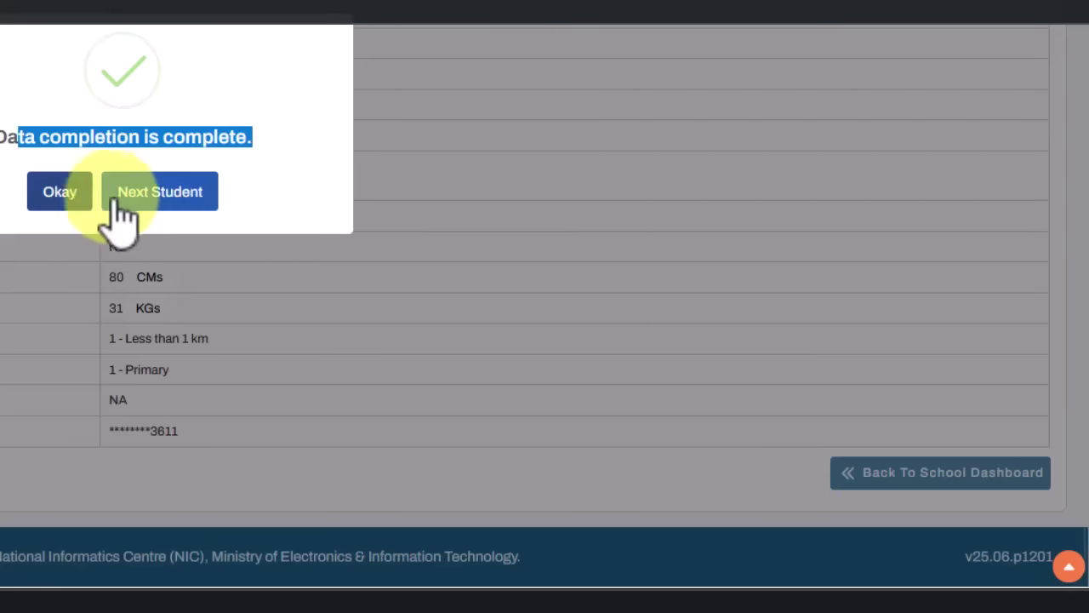
left_click(68, 200)
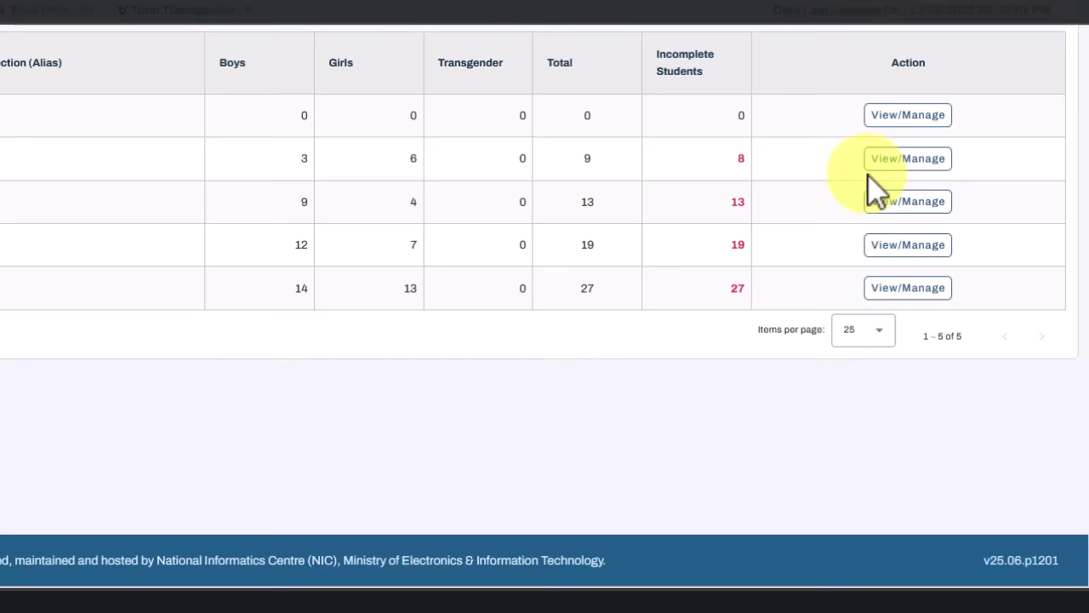
Check the student's completion status in the second row's student list, and return to check that row's incomplete student count.
left_click(919, 161)
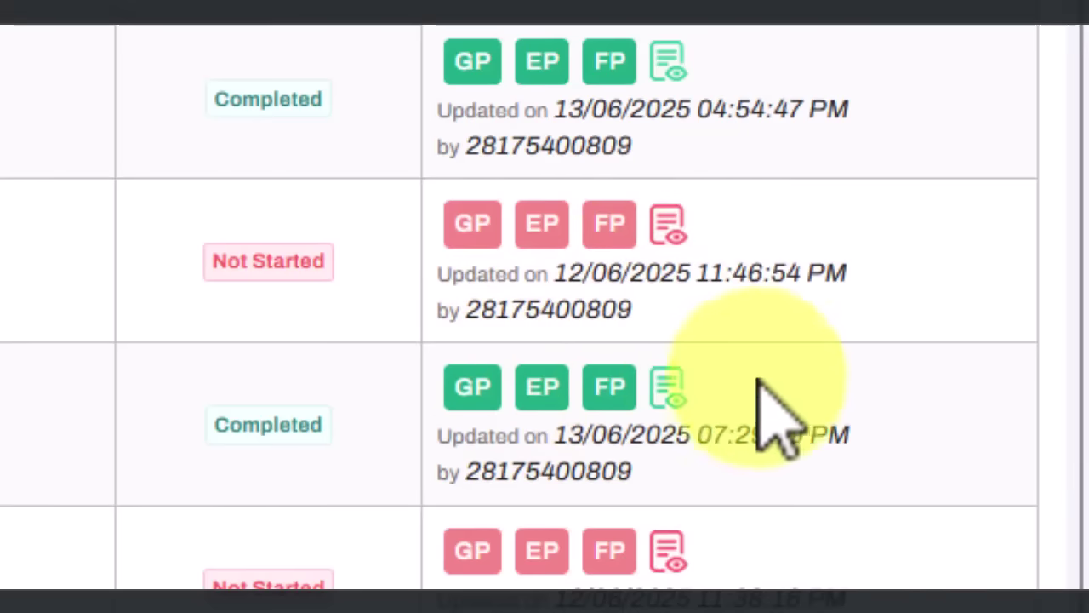
left_click_drag(220, 429, 309, 428)
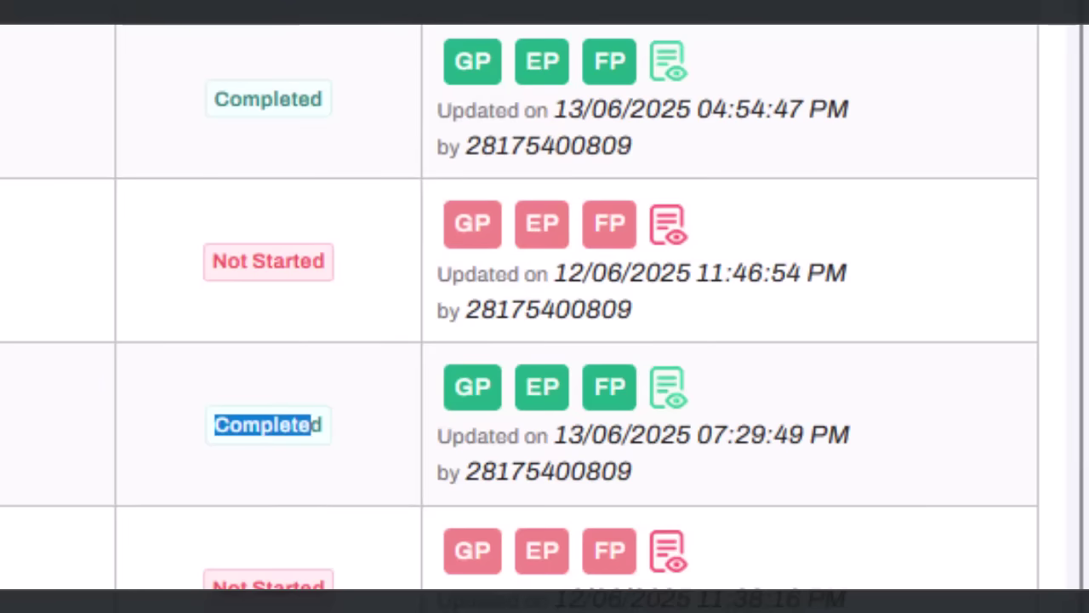
left_click(7, 244)
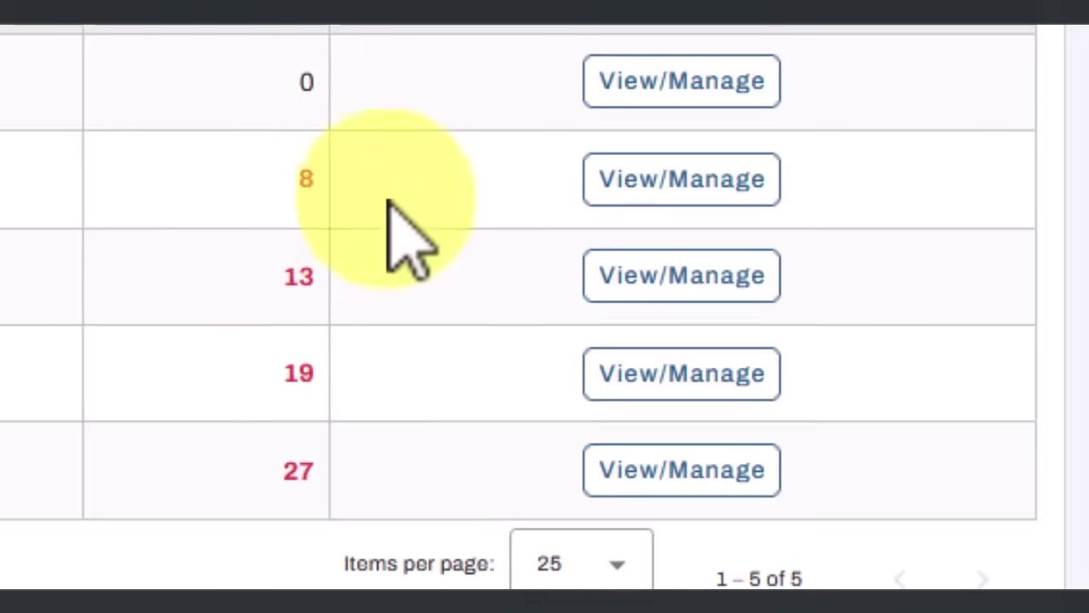
double_click(331, 174)
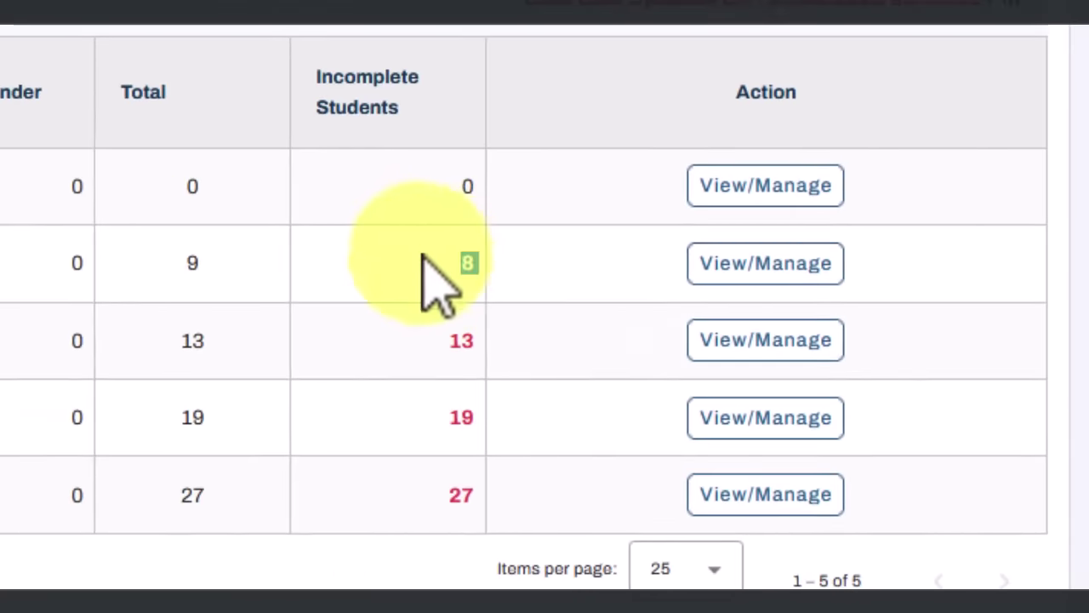